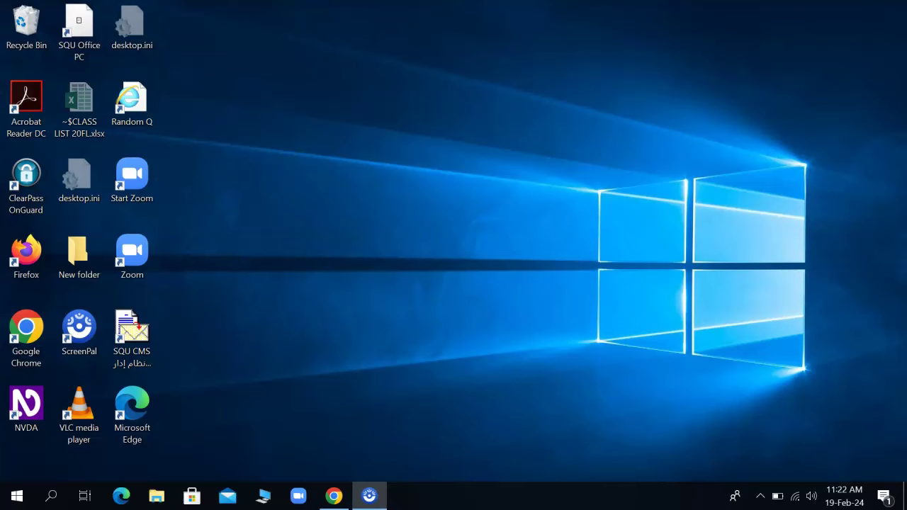
- Launch Control Panel by searching 'control' and open the Uninstall a program list
click(15, 496)
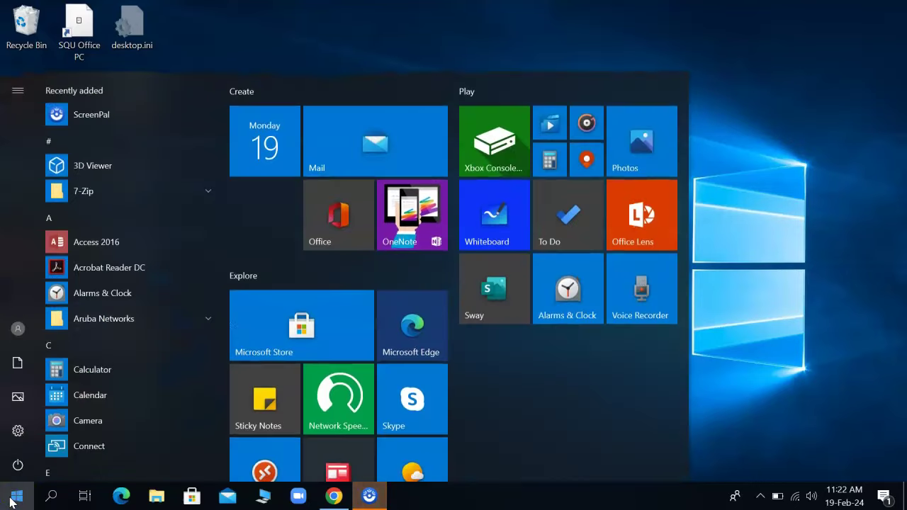
text(control)
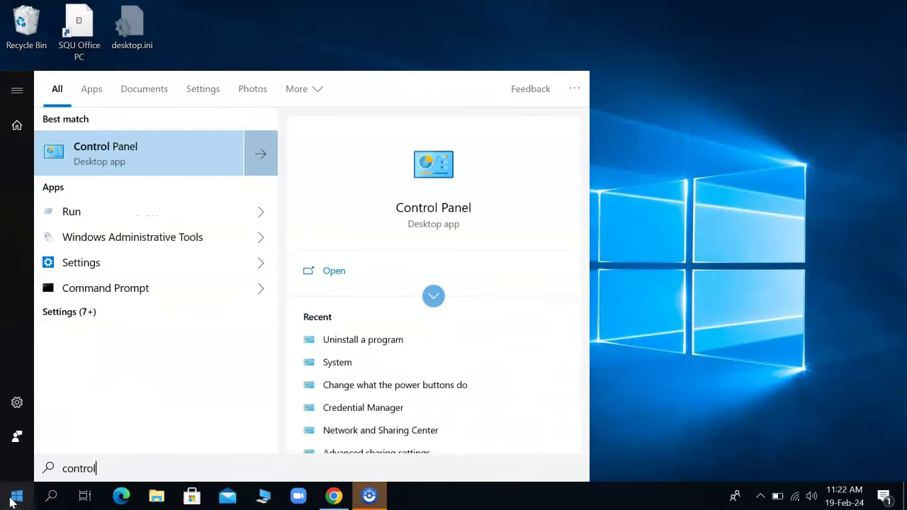
key(Return)
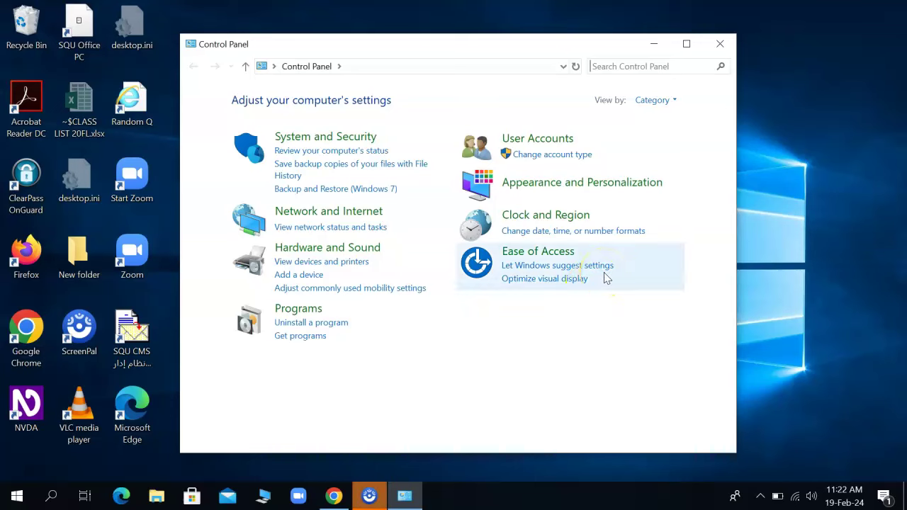
click(656, 103)
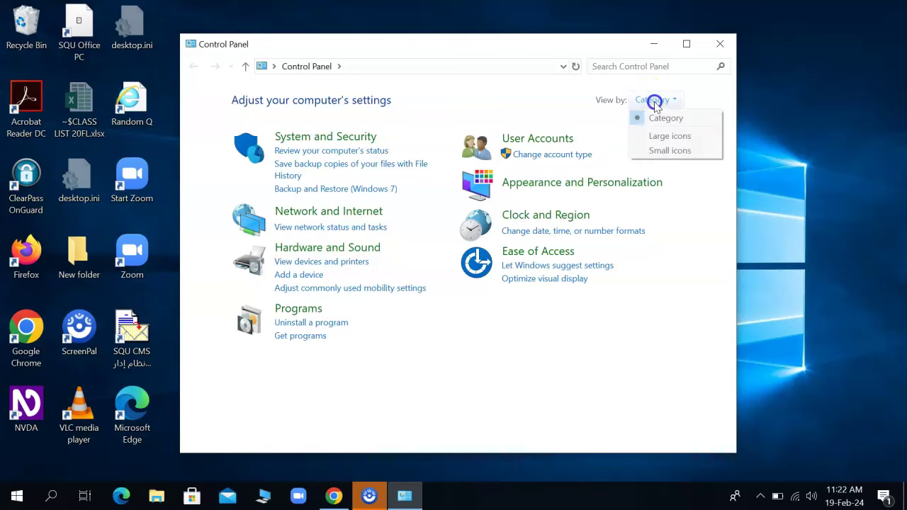
click(567, 121)
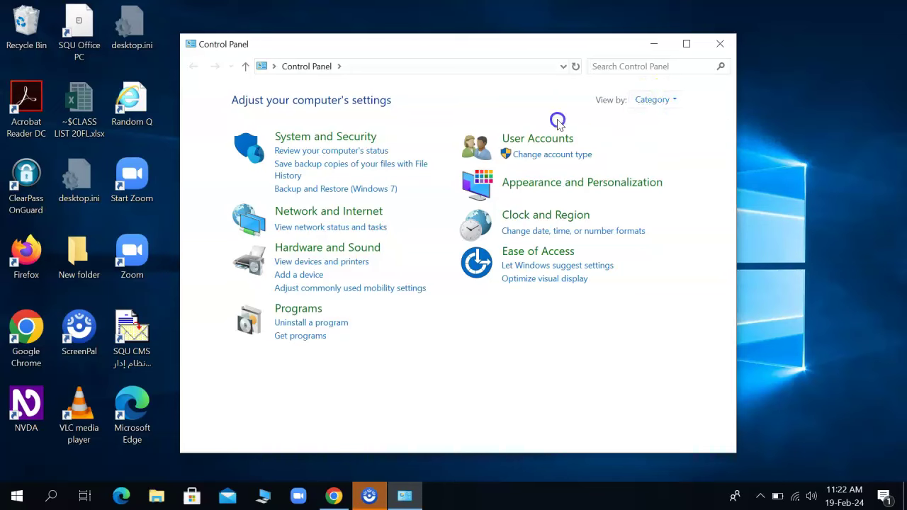
click(287, 325)
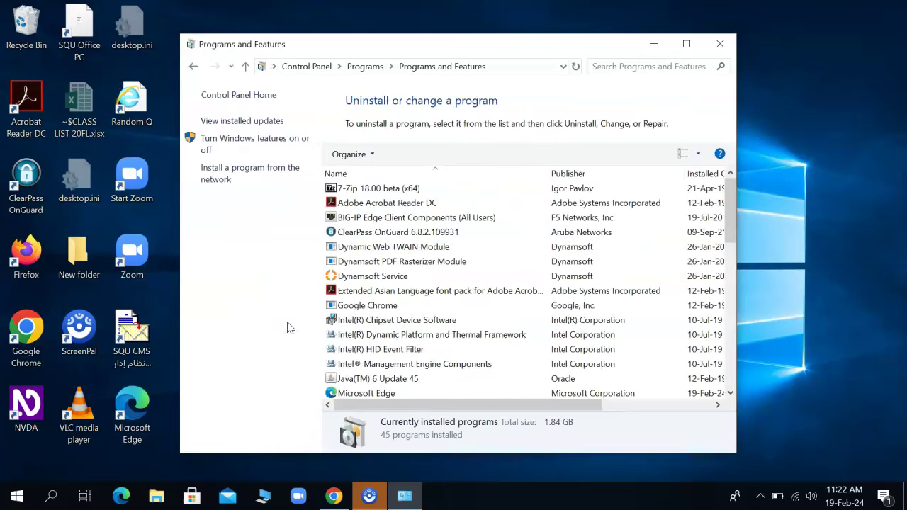
- Scroll the installed programs and select Microsoft Office Professional Plus 2016 (version 16.0.4266.1001)
click(731, 217)
drag(731, 213, 733, 259)
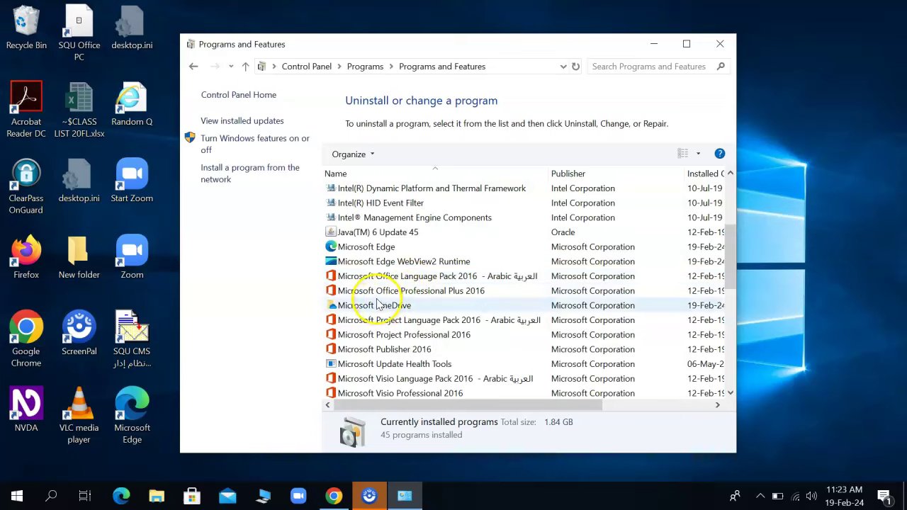
click(428, 296)
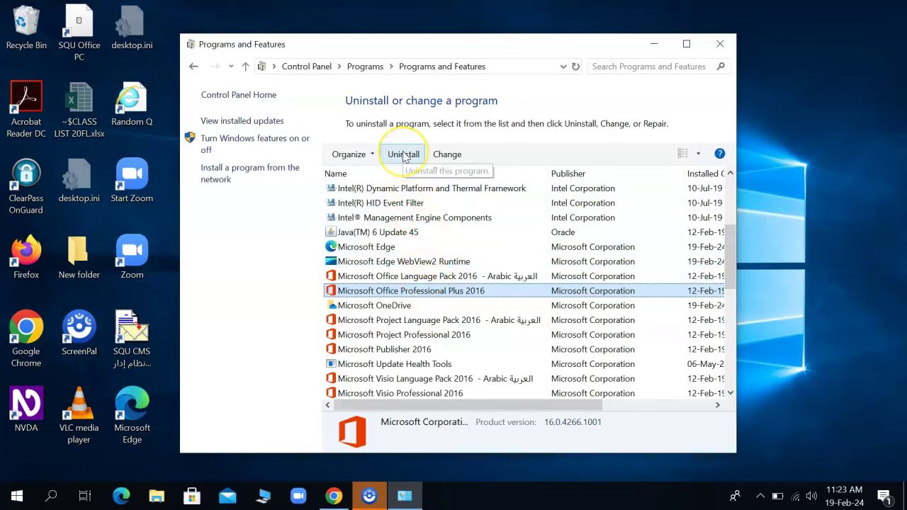
click(405, 157)
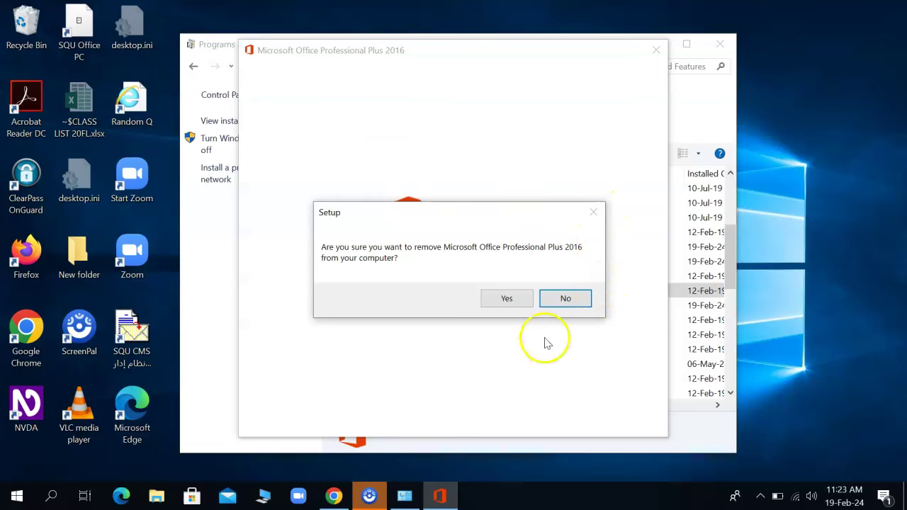
click(571, 301)
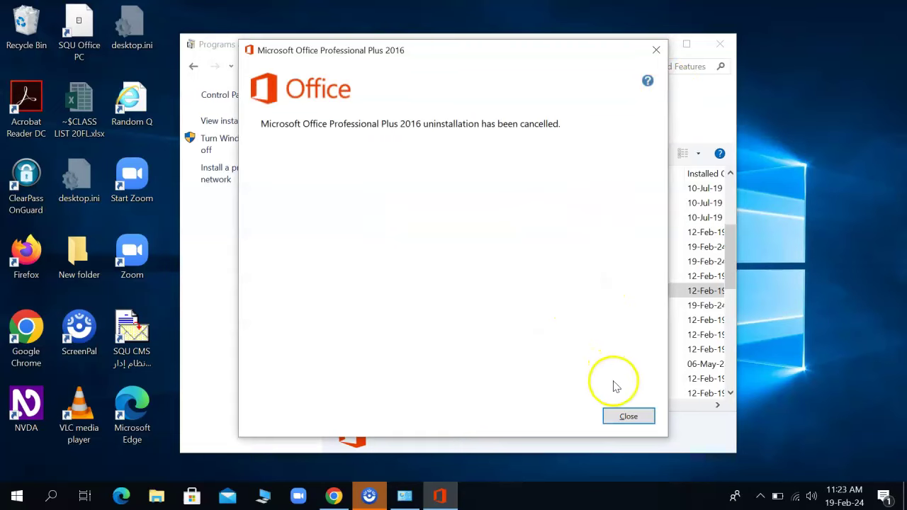
click(628, 418)
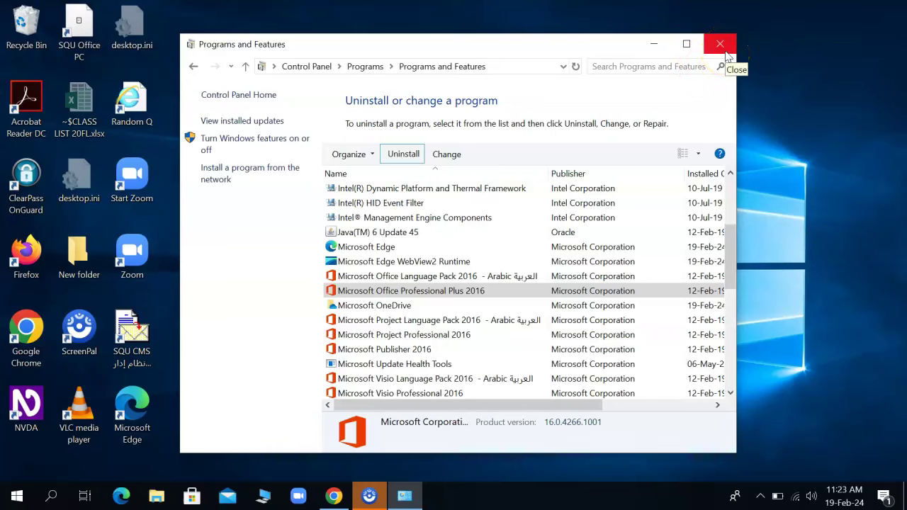
- Close Programs and Features and search Google in Chrome for 'office 365 login'
click(720, 44)
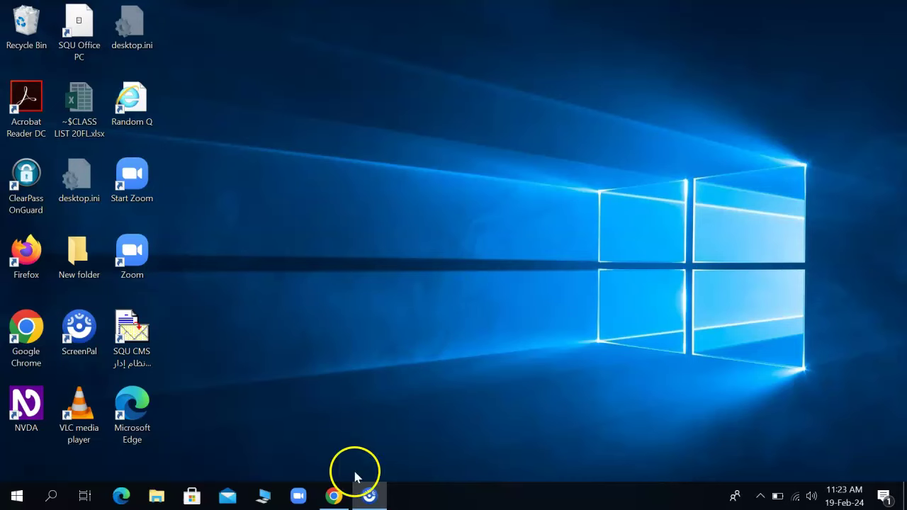
click(327, 505)
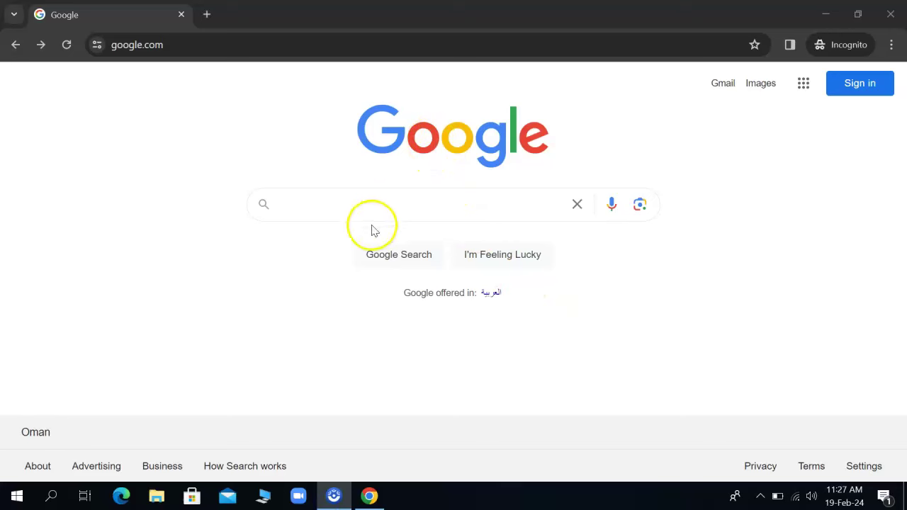
click(385, 204)
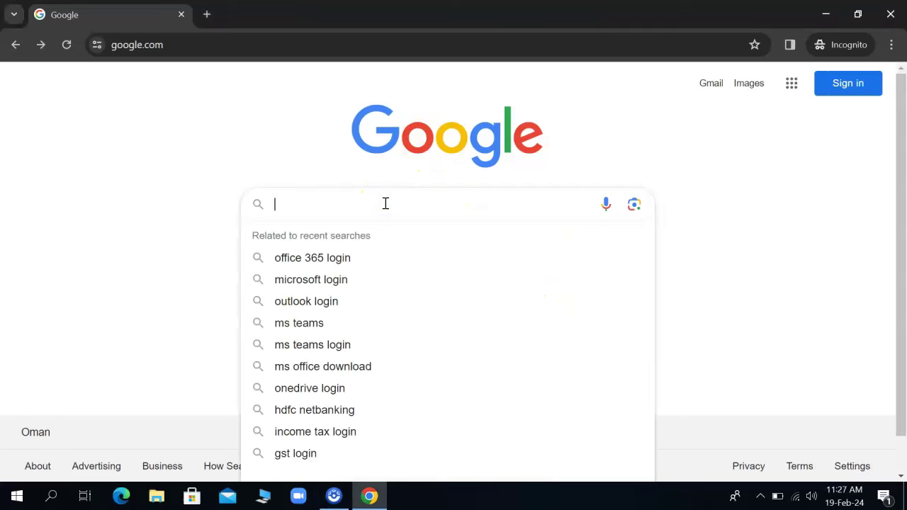
text(off)
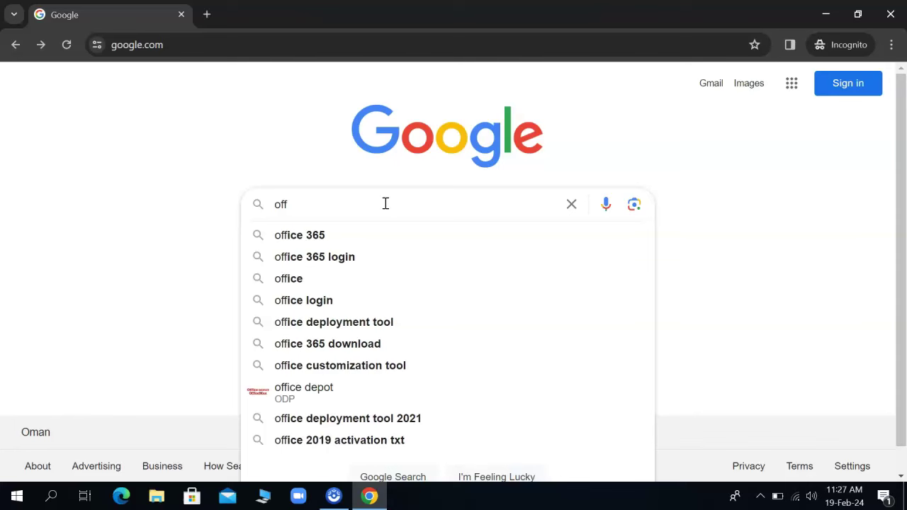
text(ice 3)
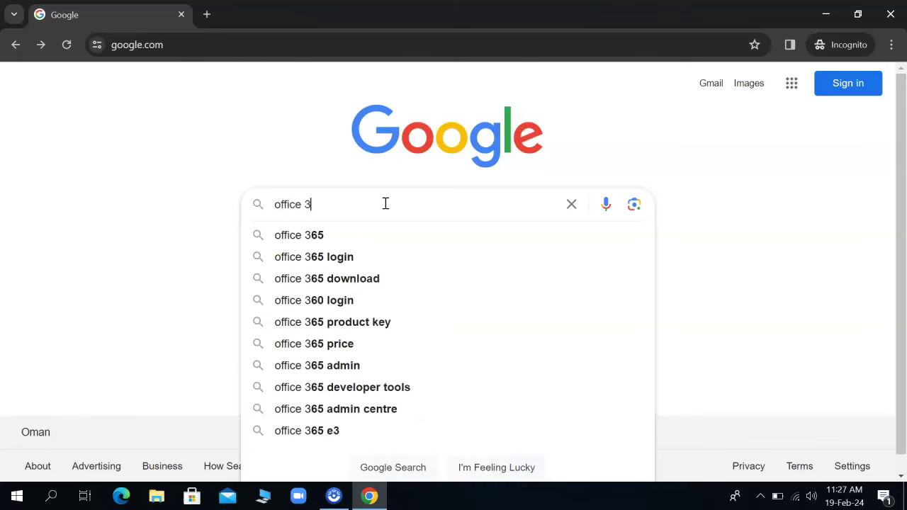
text(65 )
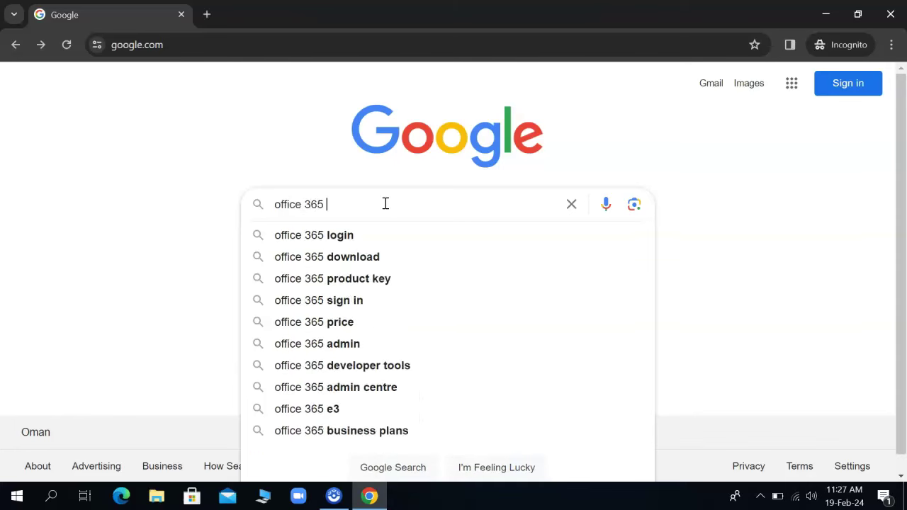
text(login)
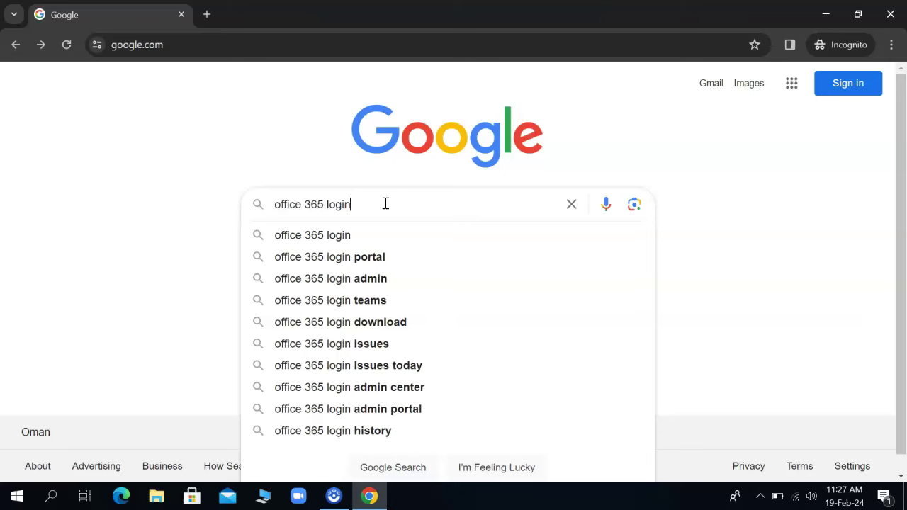
key(Return)
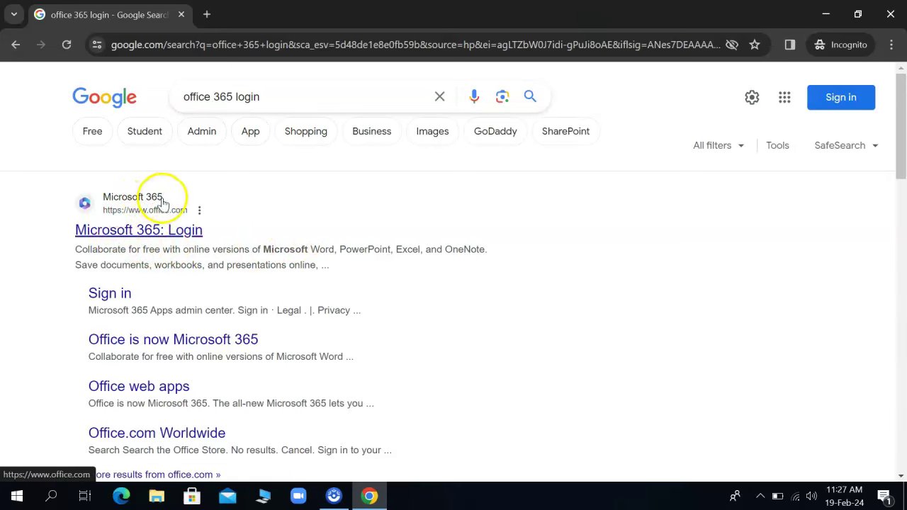
- Open the 'Microsoft 365: Login' office.com result
click(177, 234)
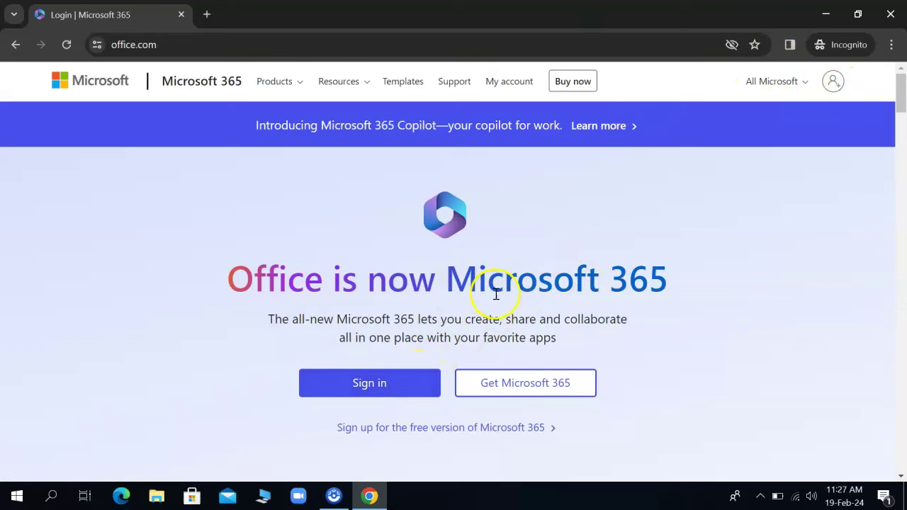
- Start signing in and enter the university account e-mail address
click(418, 387)
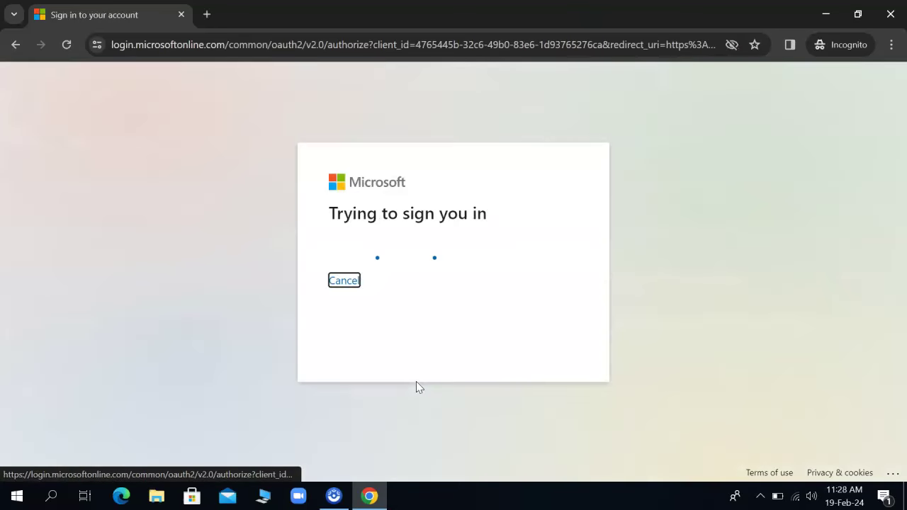
click(456, 274)
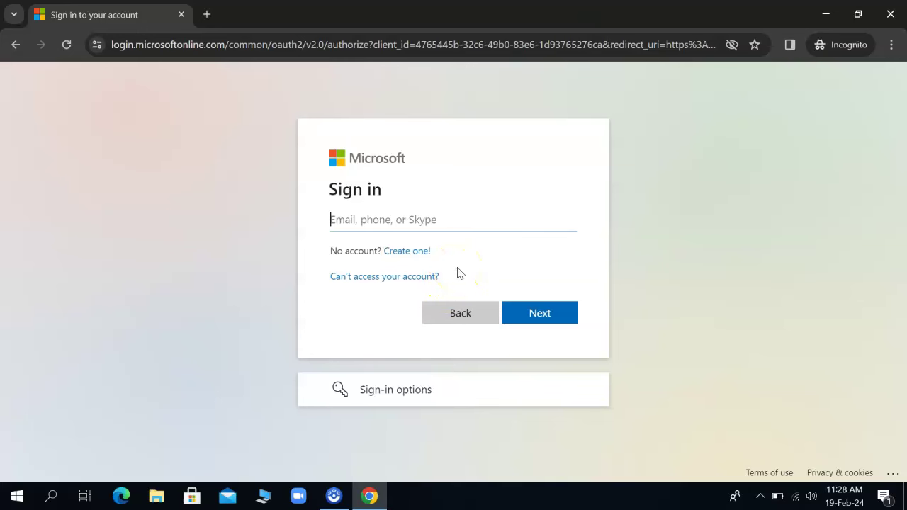
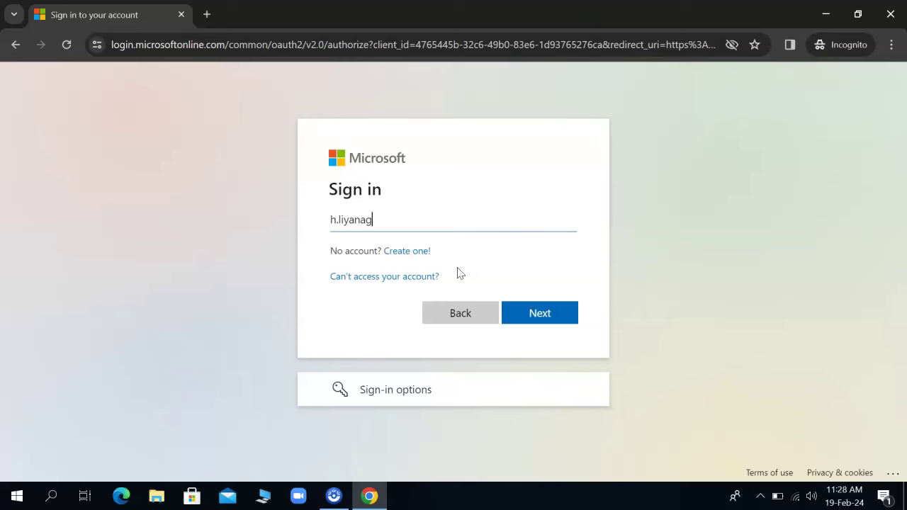
click(538, 322)
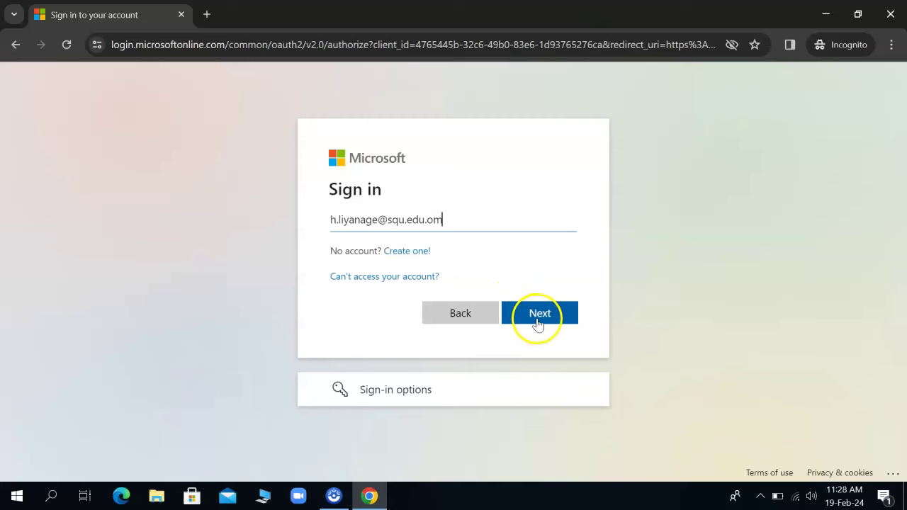
click(538, 323)
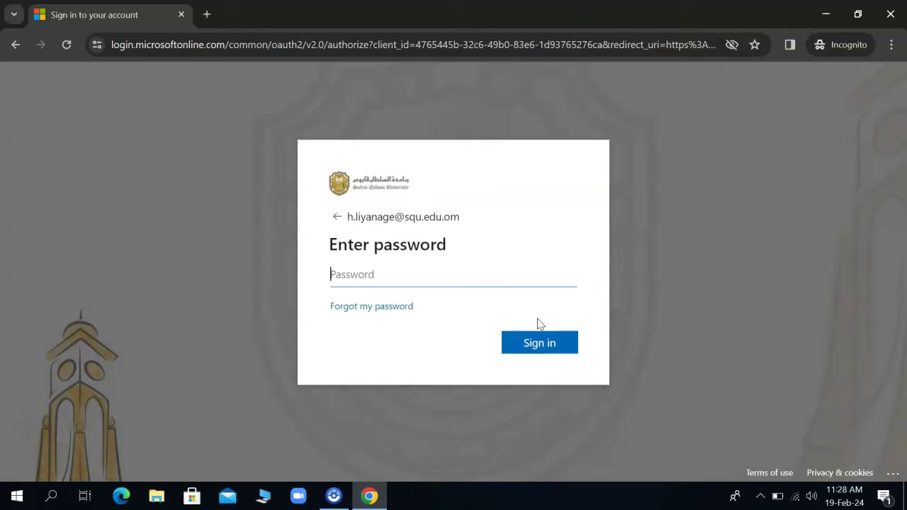
- Enter the account password, sign in, and decline staying signed in
text(*)
text(*******)
text(**)
click(543, 341)
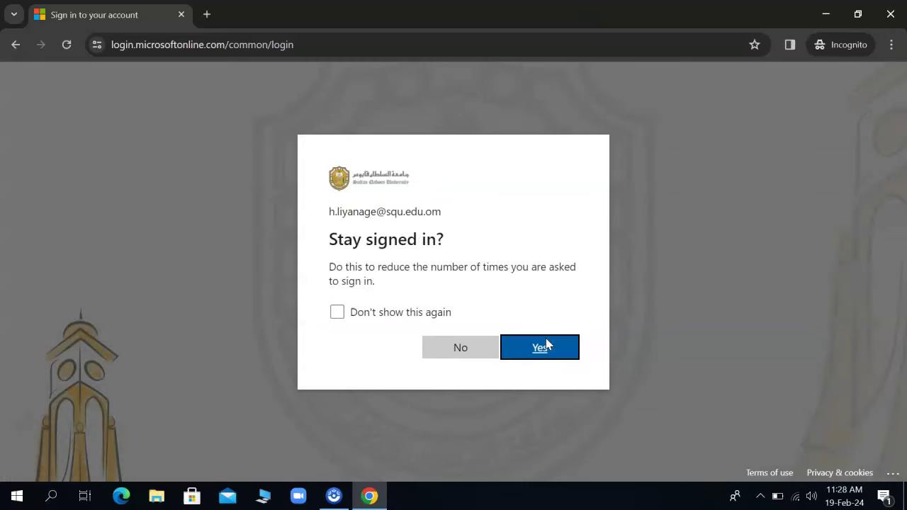
click(466, 353)
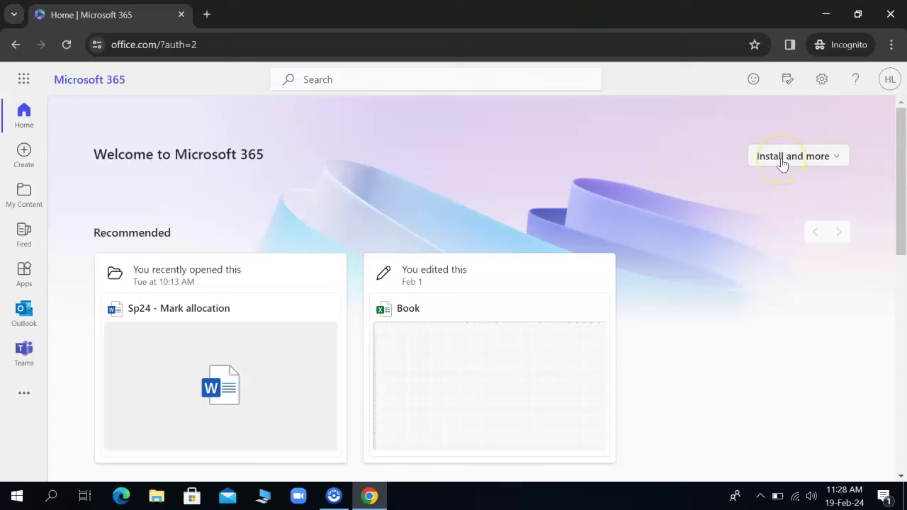
- Start the Office installer download from the Install and more options
click(782, 163)
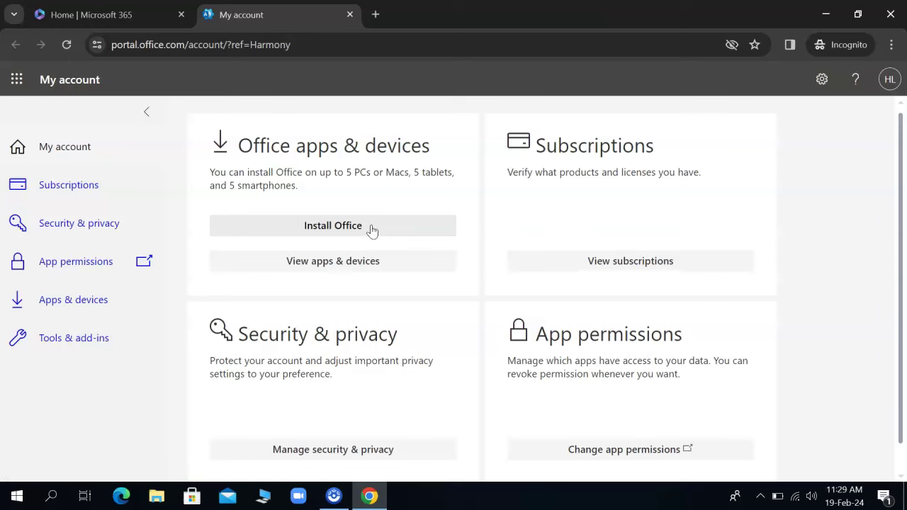
click(371, 231)
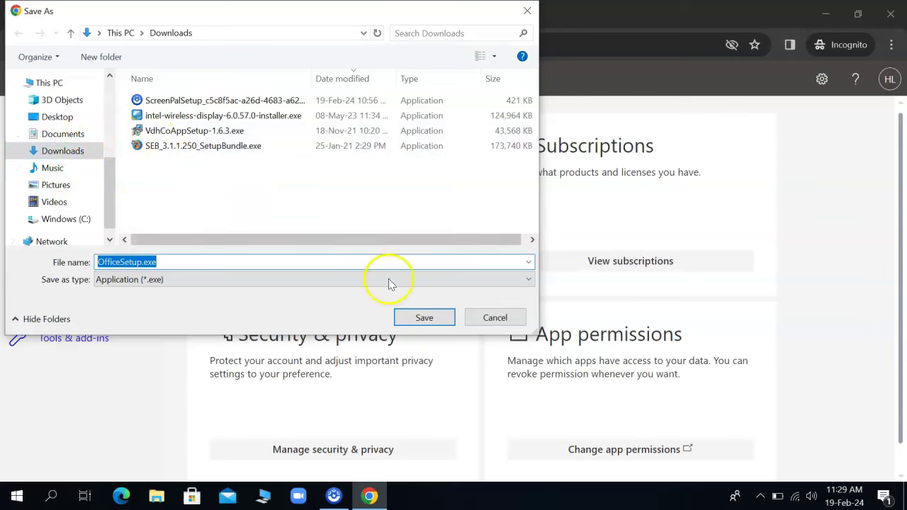
- Save OfficeSetup.exe to Downloads and run it from Chrome's download panel
click(425, 317)
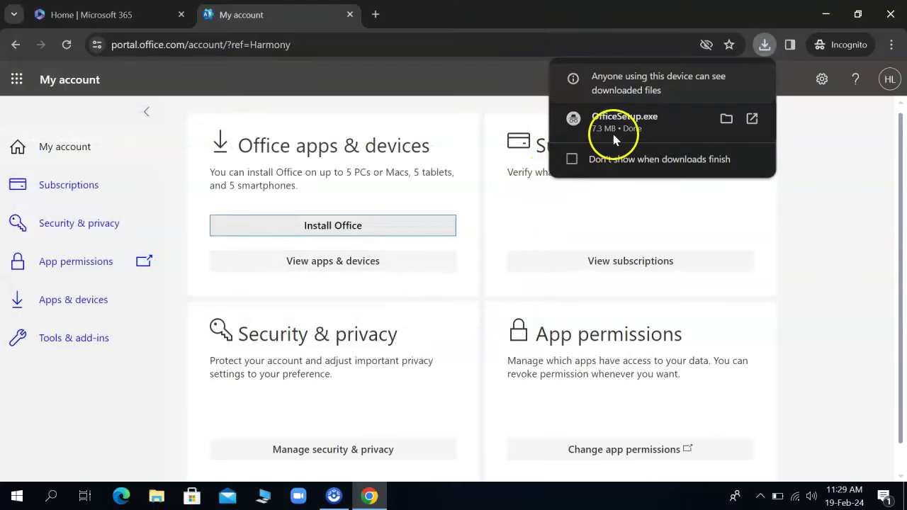
mouse_move(638, 122)
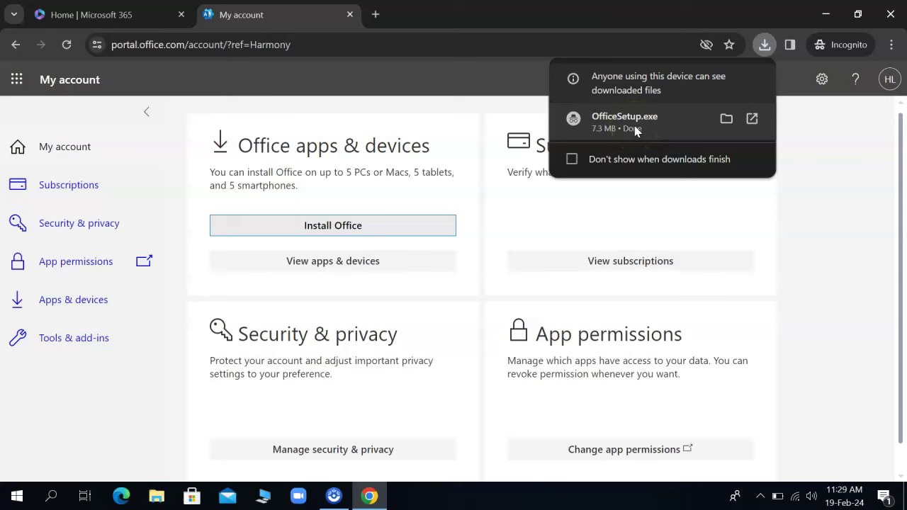
click(635, 130)
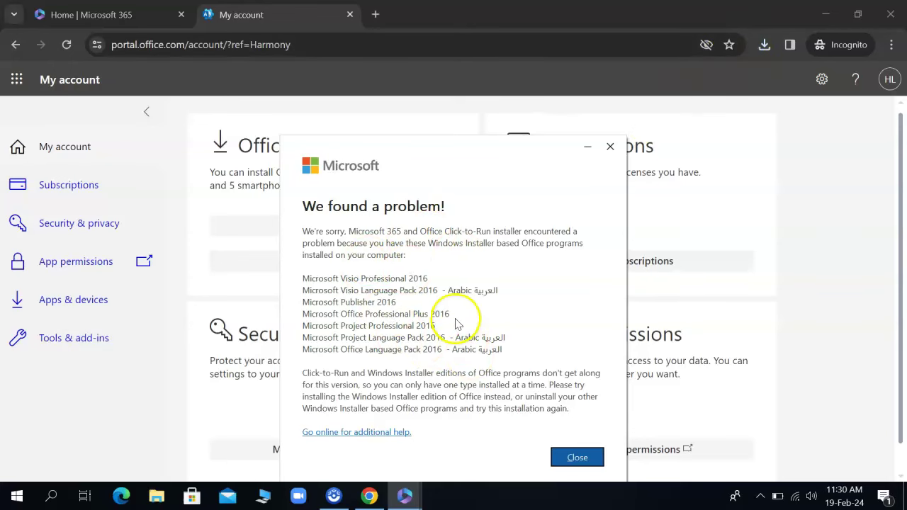
- Move the 'We found a problem!' dialog up to show the full Office 2016 list
drag(477, 146, 483, 92)
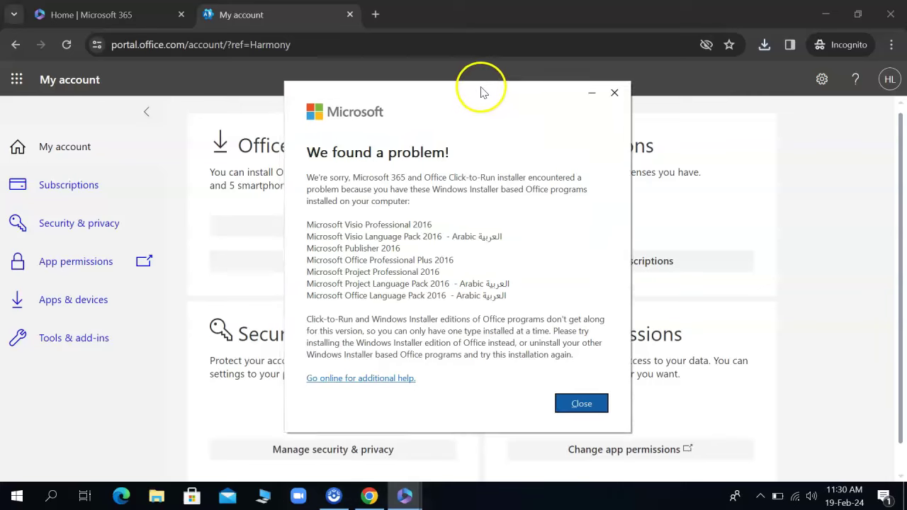